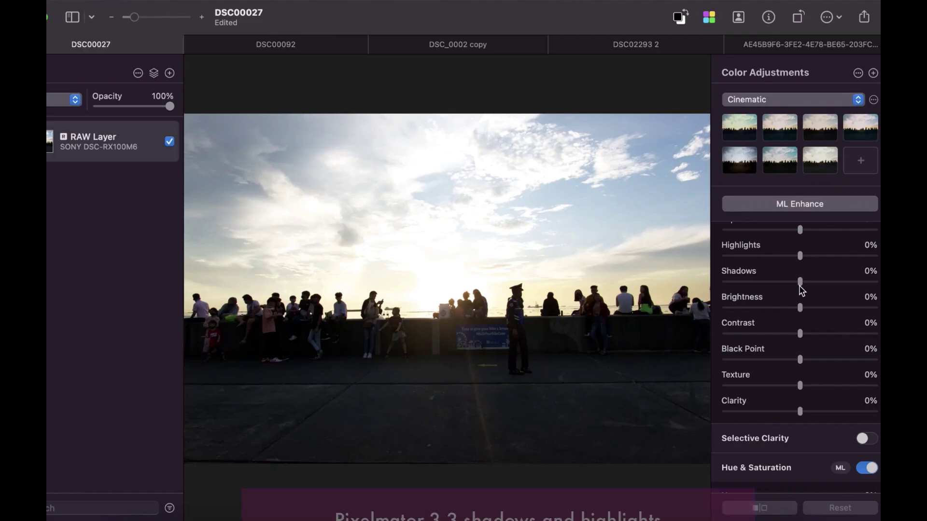
- Raise Shadows and lower Highlights on each photo and the lake video, ending at 43% and -100%
drag(800, 282, 852, 298)
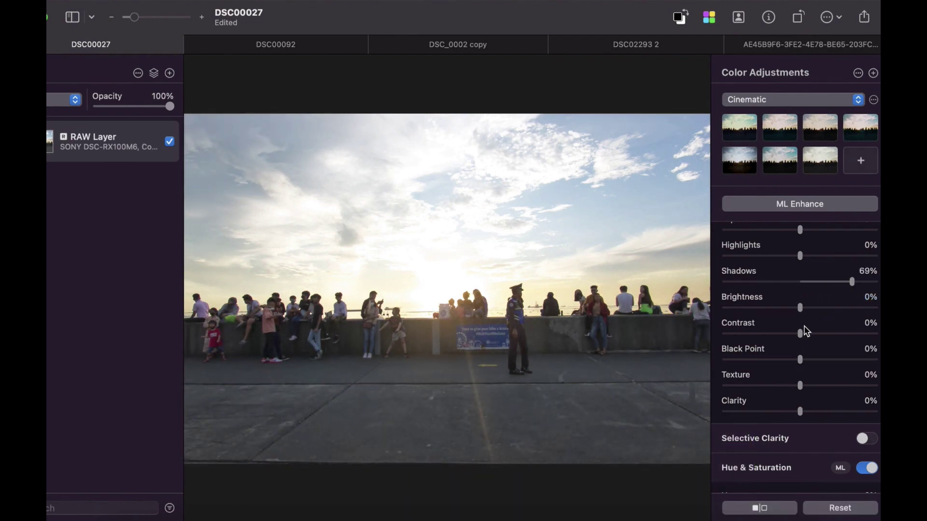
drag(801, 261, 709, 291)
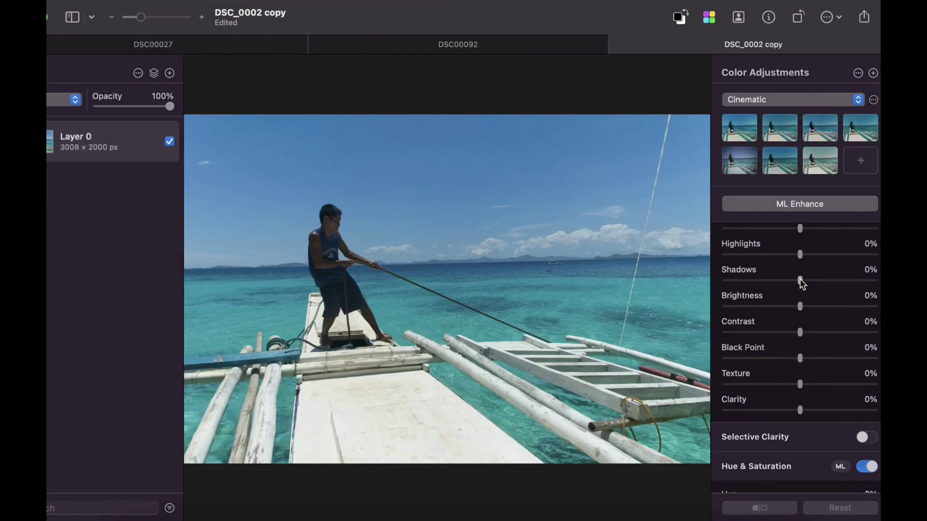
drag(801, 284, 836, 314)
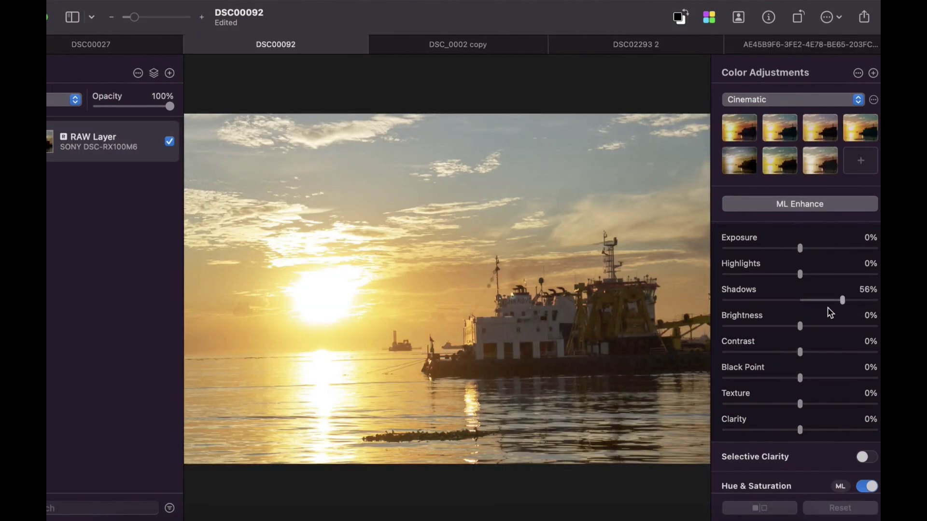
drag(827, 307, 853, 322)
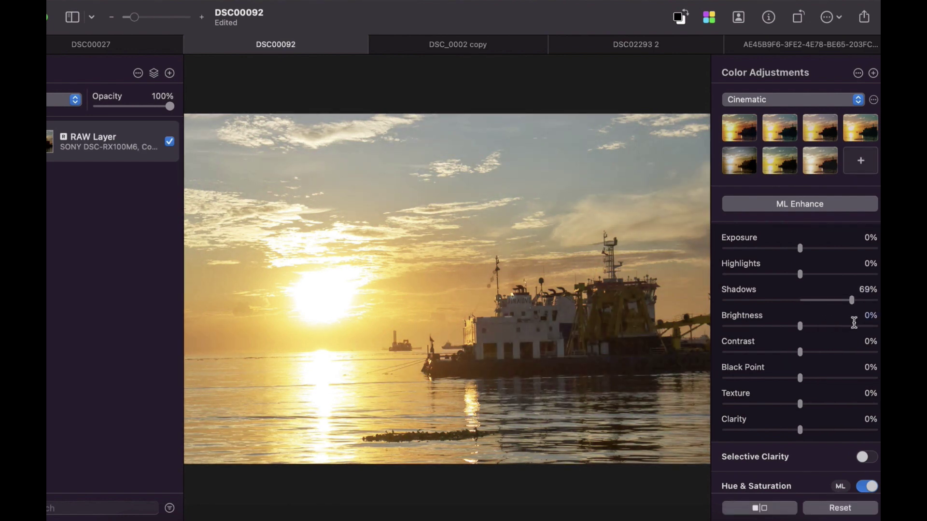
drag(800, 274, 744, 295)
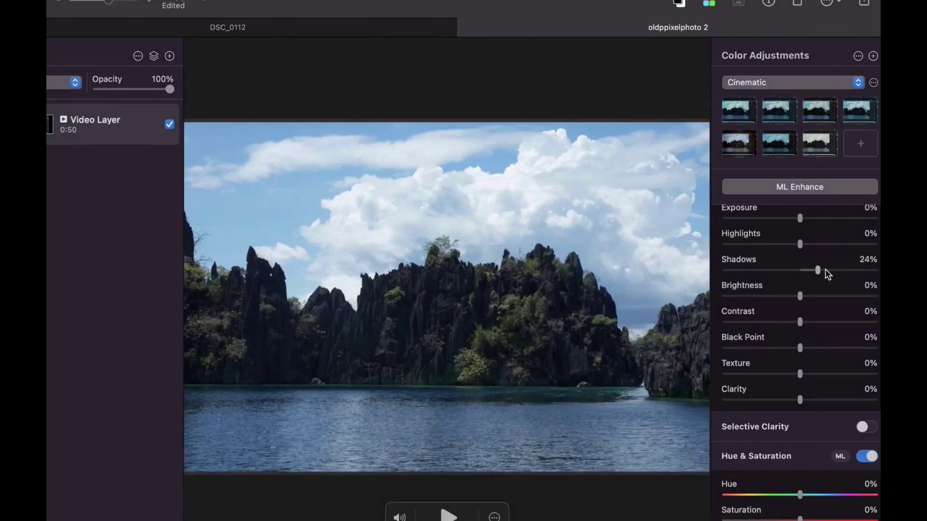
drag(824, 269, 837, 292)
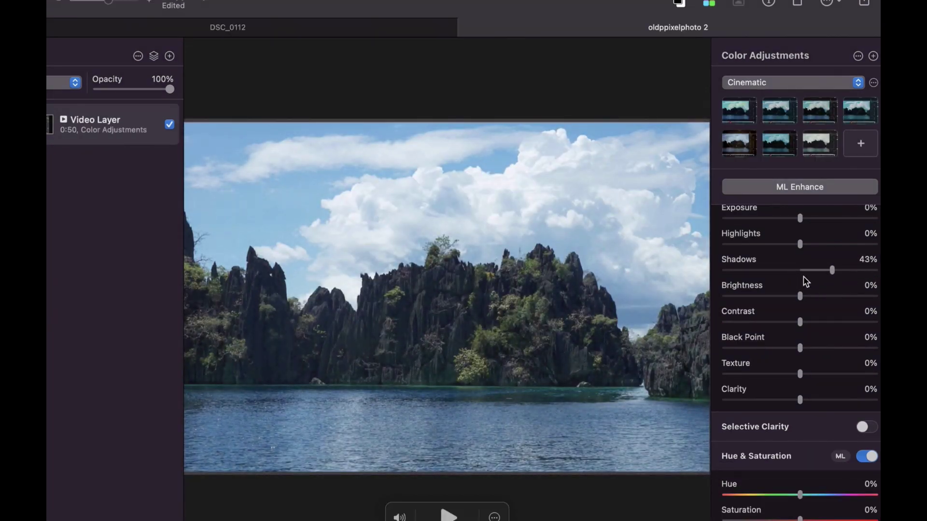
drag(804, 245, 725, 266)
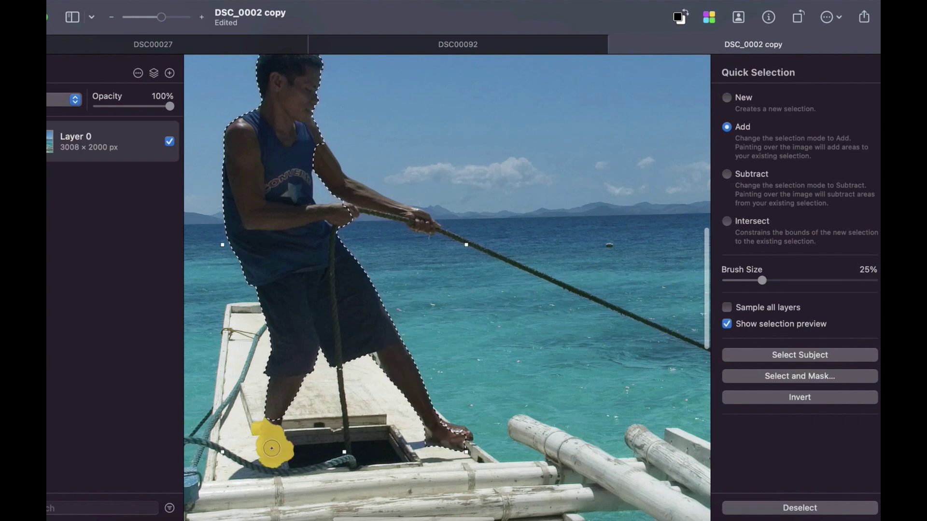
- Extend the Quick Selection over the man's arm and try masking Layer 0, then undo it
mouse_move(314, 123)
mouse_down()
mouse_move(345, 203)
mouse_move(425, 207)
mouse_up()
scroll(398, 207, up, 2)
scroll(399, 208, down, 5)
right_click(89, 143)
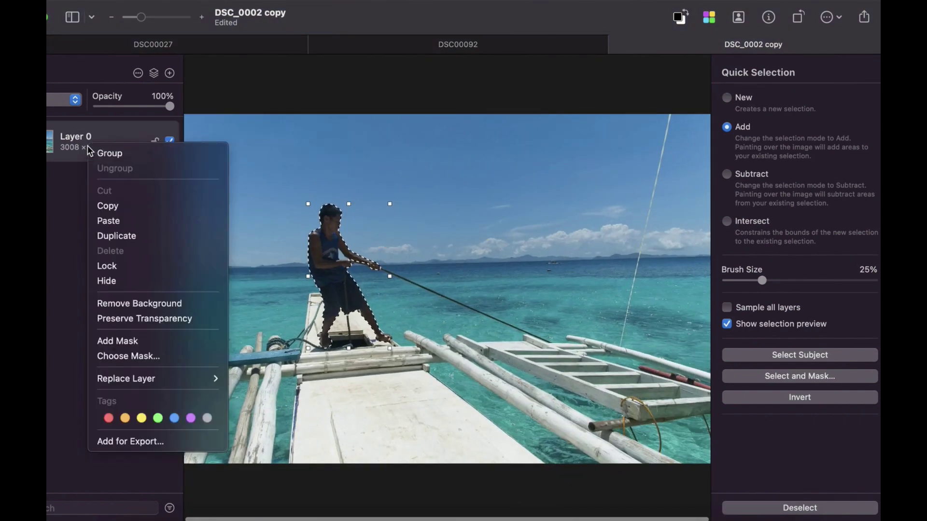
click(117, 341)
key(super+z)
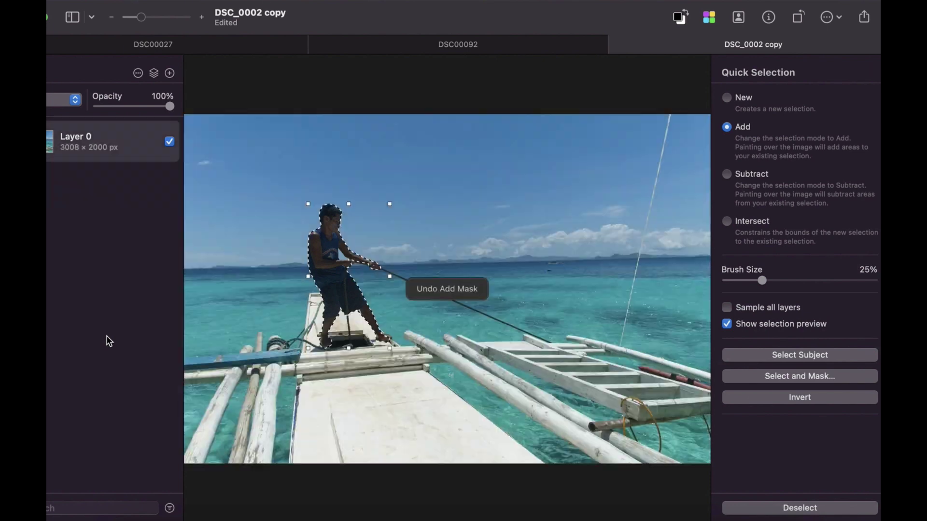
- Add a Color Adjustments layer masked to the man and brighten its shadows
click(169, 73)
click(160, 85)
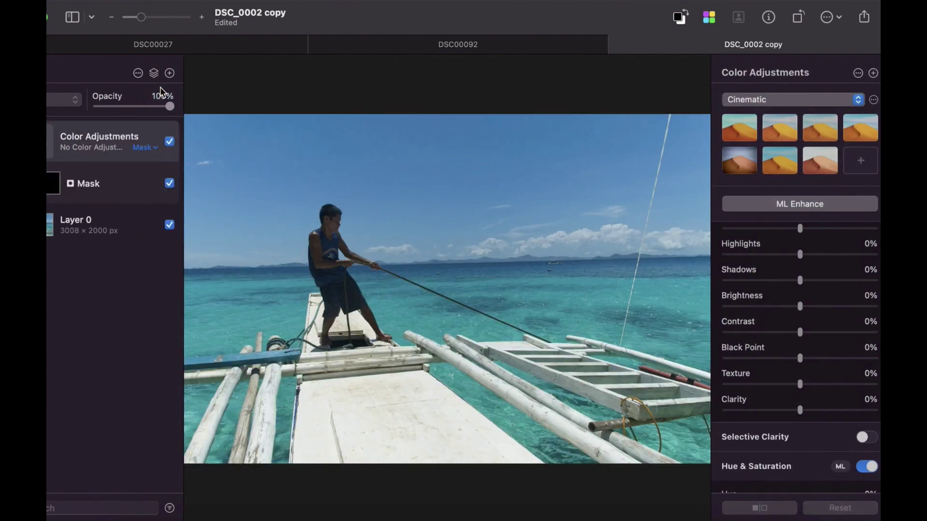
drag(800, 284, 828, 299)
- Select the cliffs in the lake video and add a Color Adjustments layer masked to them
mouse_move(411, 367)
mouse_down()
mouse_move(334, 360)
mouse_move(203, 251)
mouse_move(376, 309)
mouse_move(616, 335)
mouse_move(483, 357)
mouse_up()
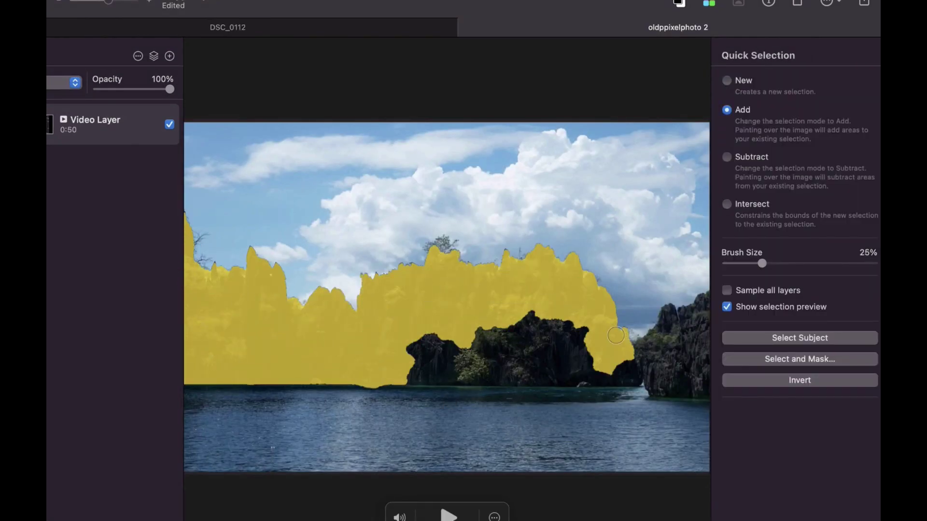
click(154, 57)
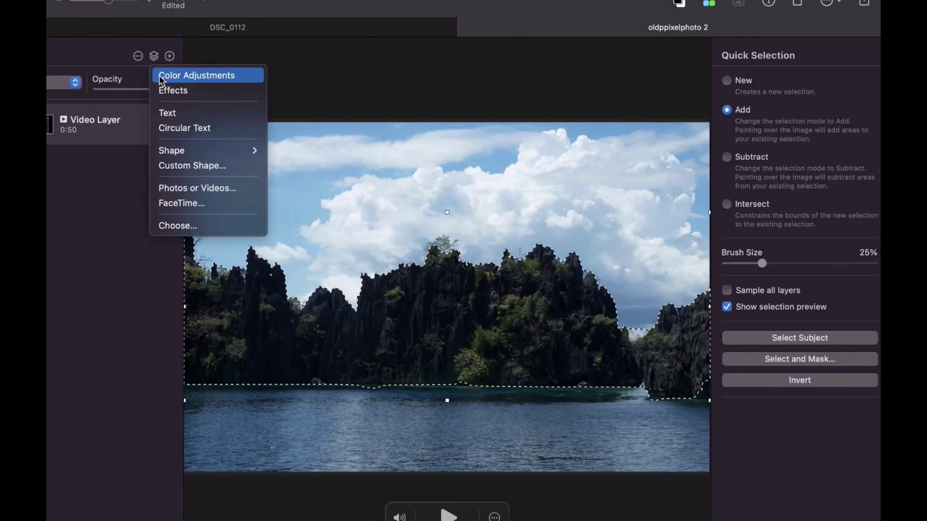
click(160, 76)
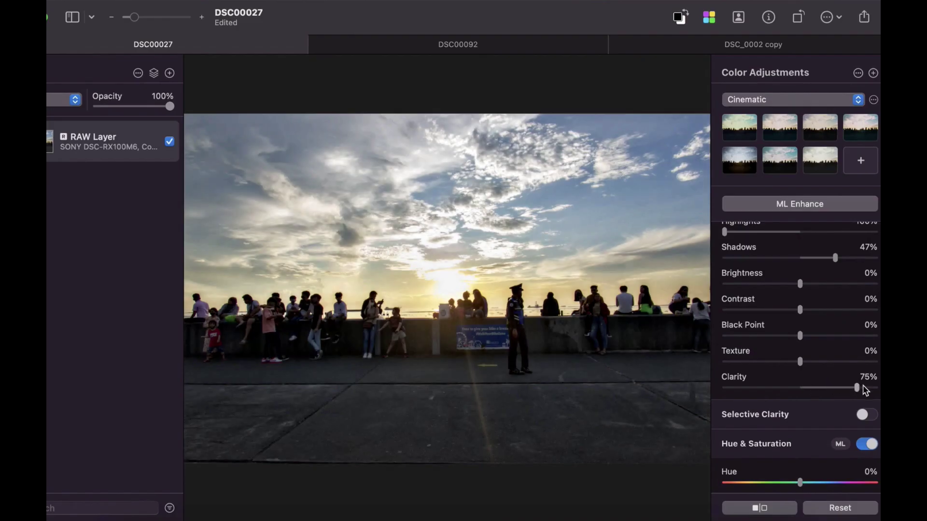
- Vary Clarity and Texture on the sunset photo, DSC00092 and the DSC_0112 2 hillside shot
drag(862, 385, 816, 410)
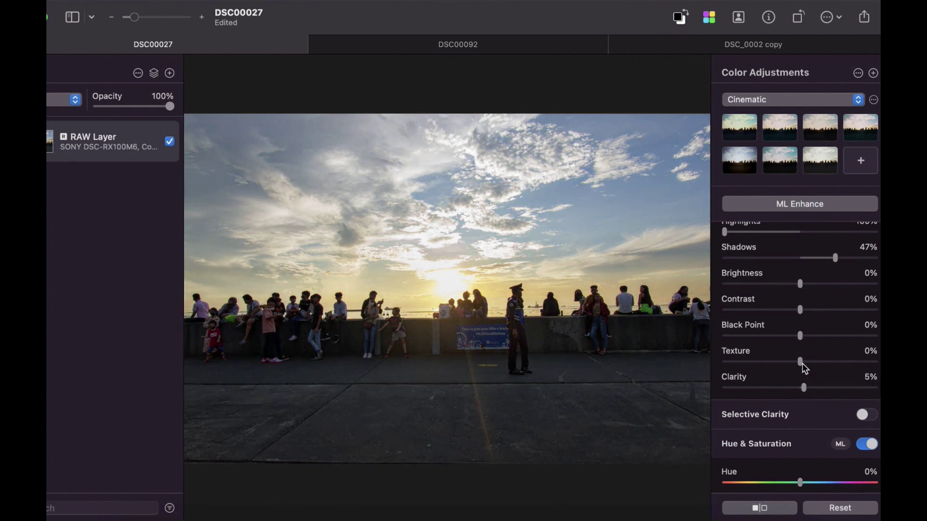
drag(800, 366, 800, 392)
key(ctrl+Tab)
drag(803, 341, 875, 344)
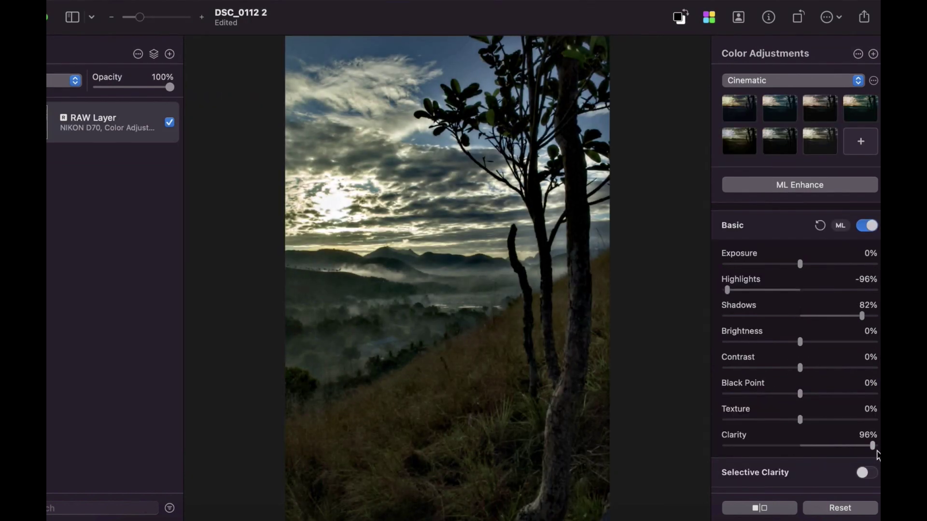
drag(876, 451, 805, 463)
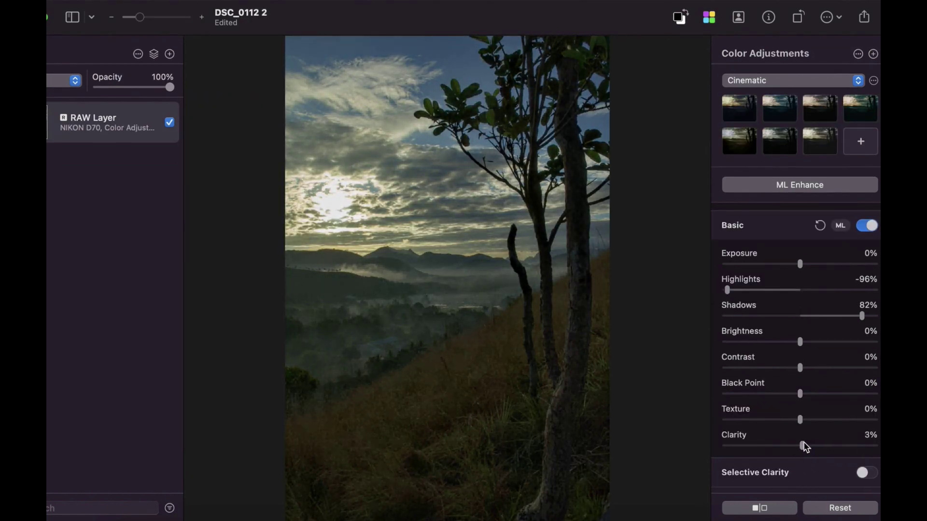
drag(830, 427, 868, 433)
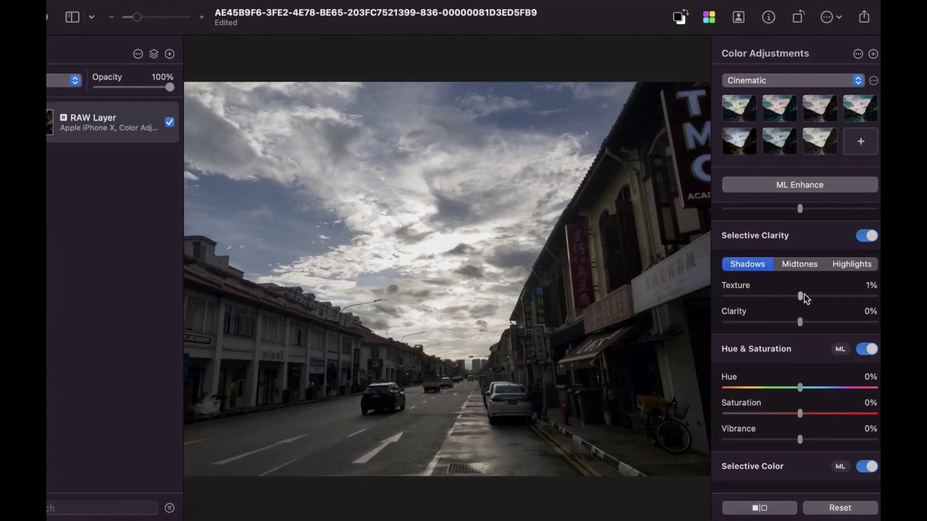
- On the street photo, boost shadow Texture and raise highlight Clarity to 100%
mouse_move(795, 311)
mouse_down()
mouse_move(813, 320)
mouse_move(844, 313)
mouse_move(802, 317)
mouse_up()
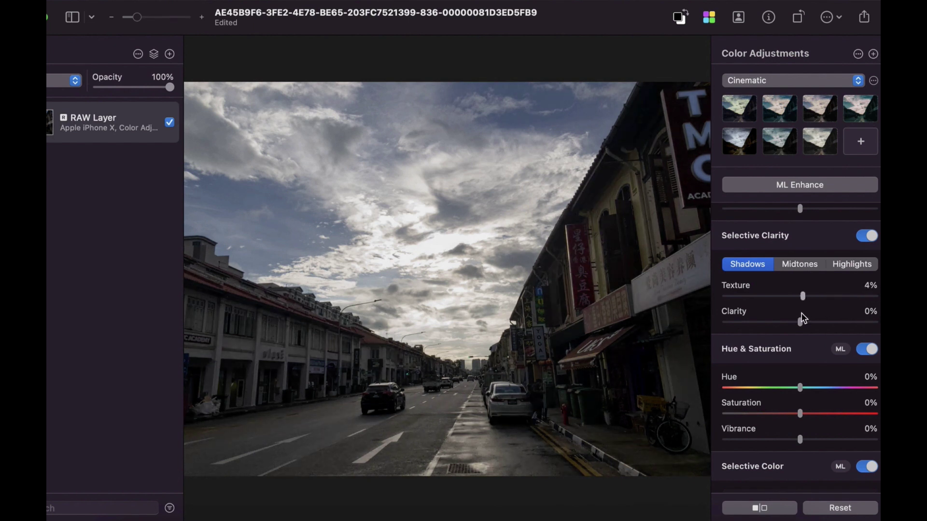
click(843, 266)
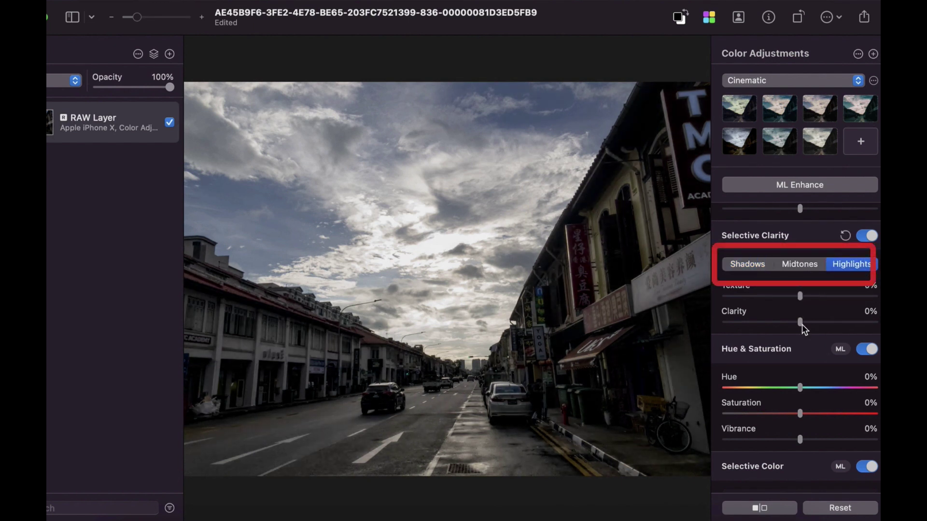
drag(800, 322, 875, 321)
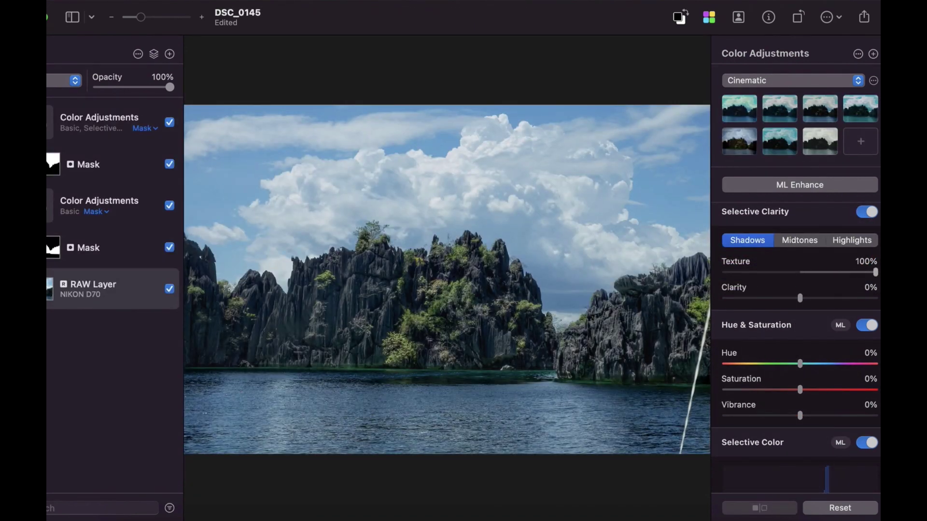
- On the cliff photo, vary shadow Texture and raise Clarity in the highlights
mouse_move(875, 272)
mouse_down()
mouse_move(792, 272)
mouse_move(875, 273)
mouse_up()
click(852, 240)
drag(801, 298, 875, 298)
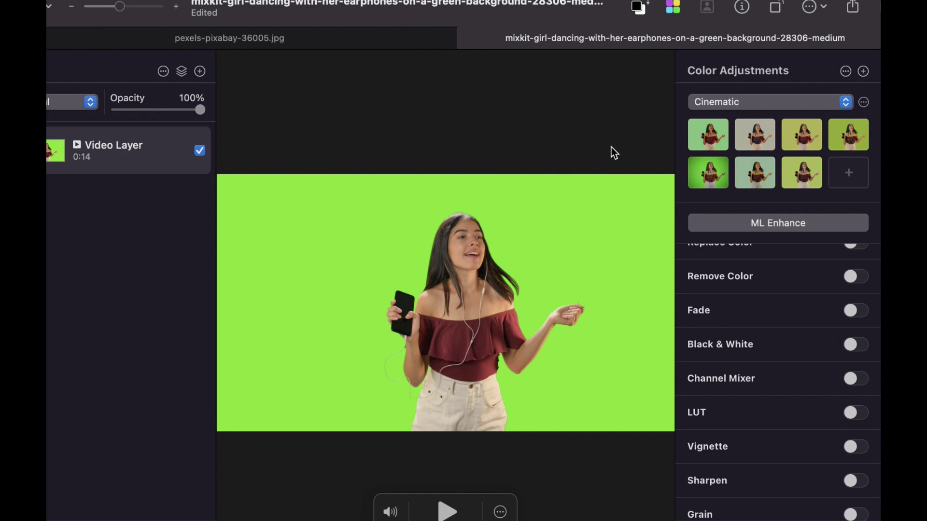
- Key out the green with Remove Color, play the video, then restore the sunset layer below the Video Layer
scroll(759, 313, up, 2)
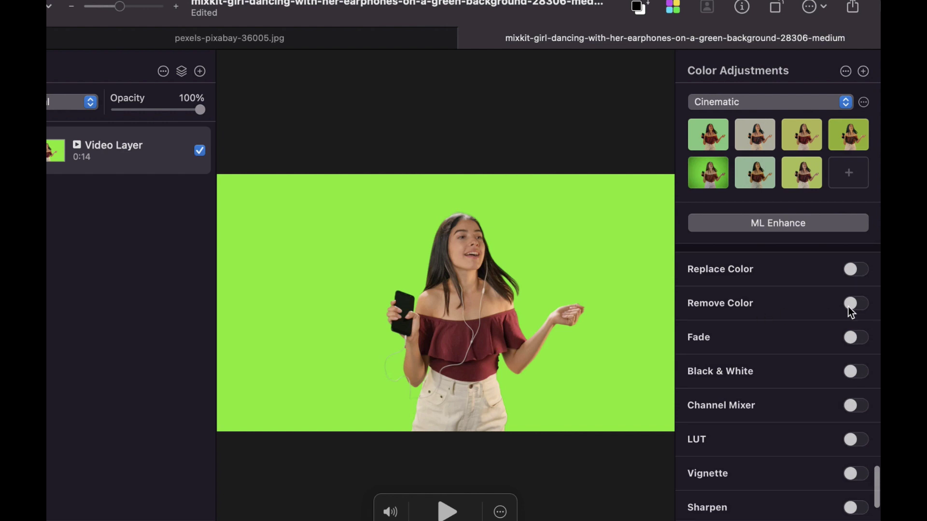
click(851, 304)
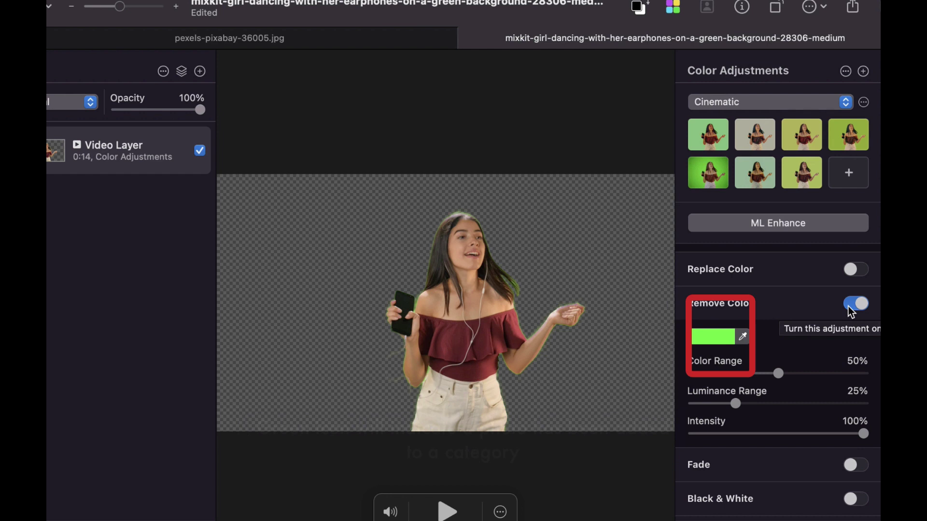
click(448, 512)
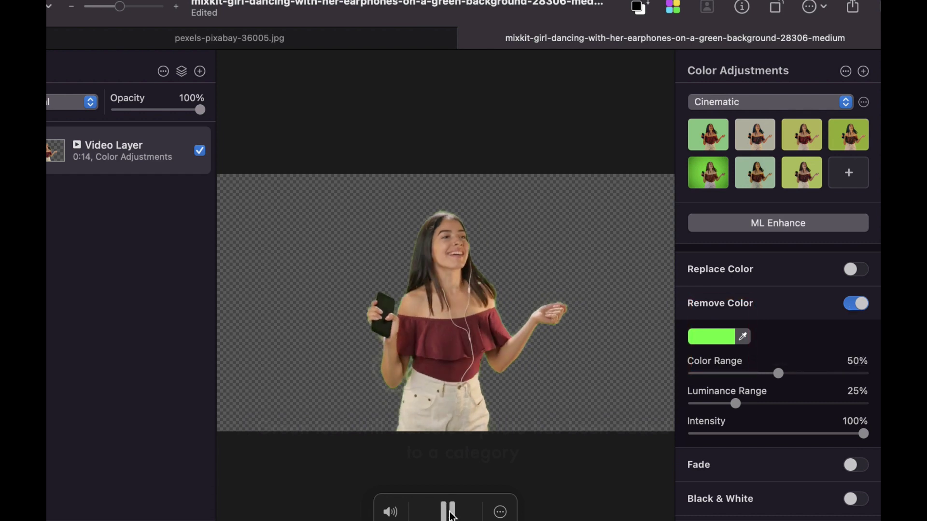
key(super+z)
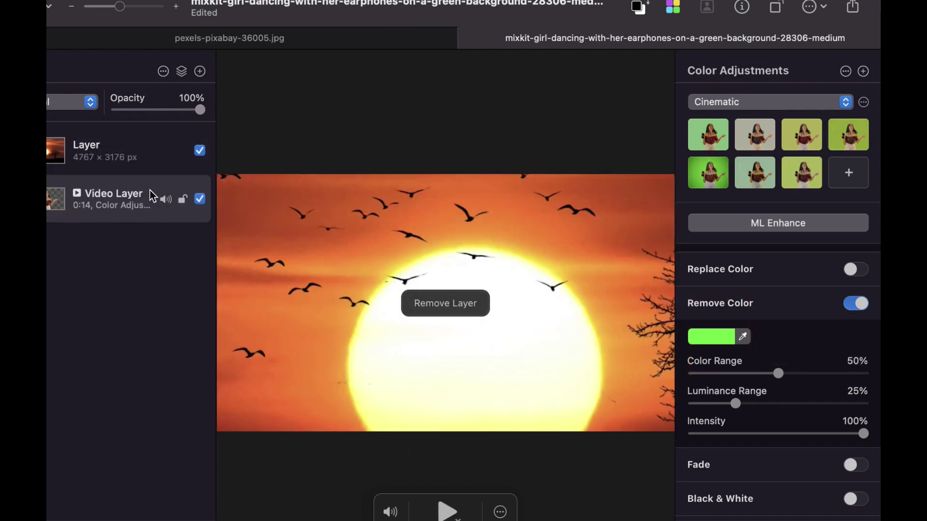
drag(134, 146, 130, 228)
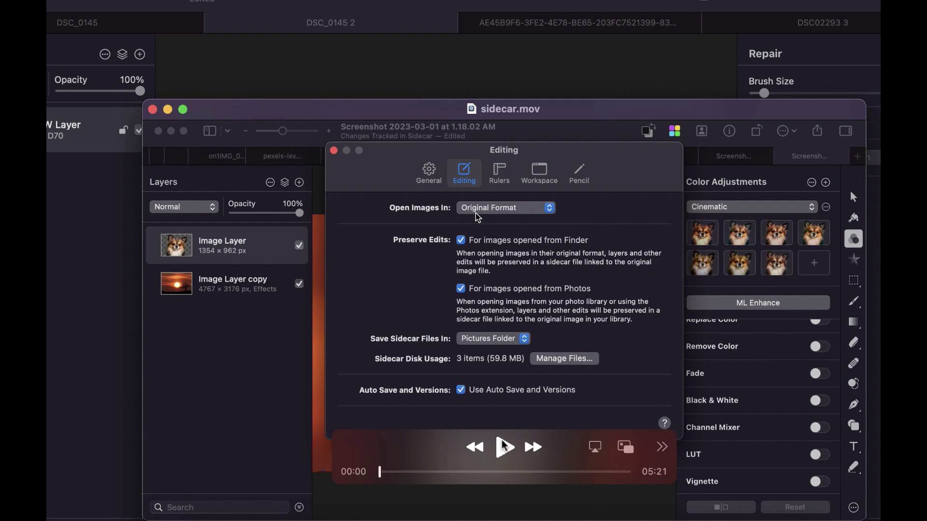
- Play the sidecar.mov clip demonstrating the Editing settings and the Sidecar Files folder
click(504, 447)
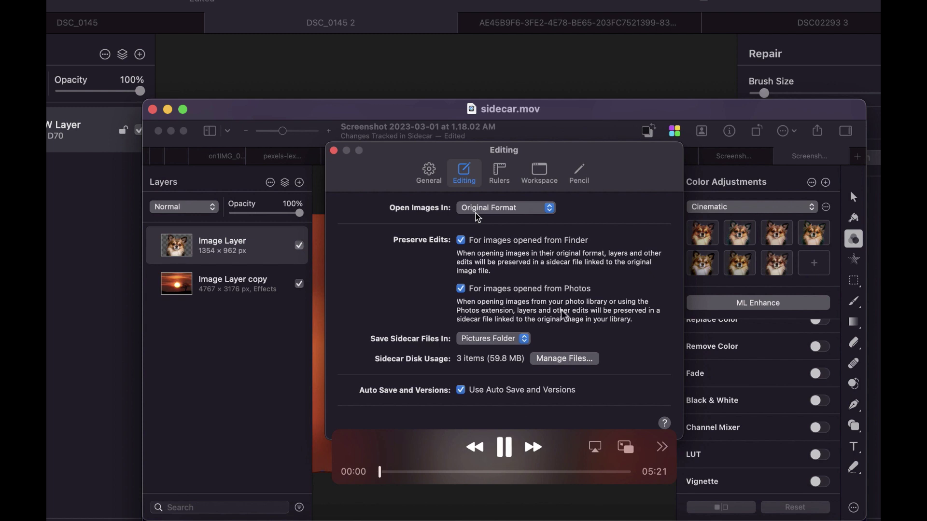